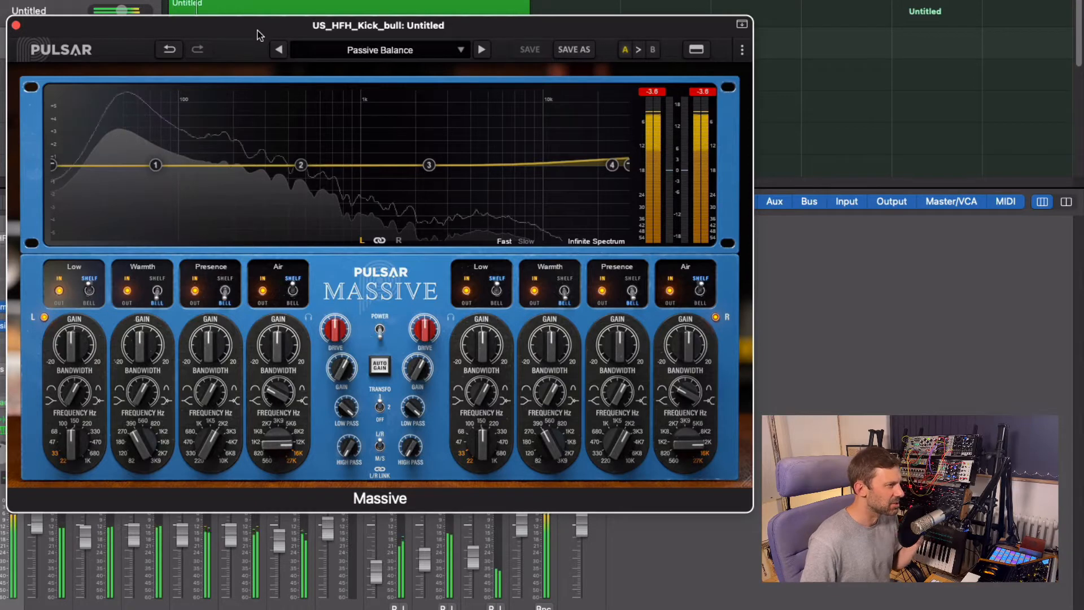
Play the kick, switch its Low band from shelf to bell, and boost its gain around 50 Hz
{"action": "left_click_drag", "start_coordinate": [256, 35], "coordinate": [265, 34]}
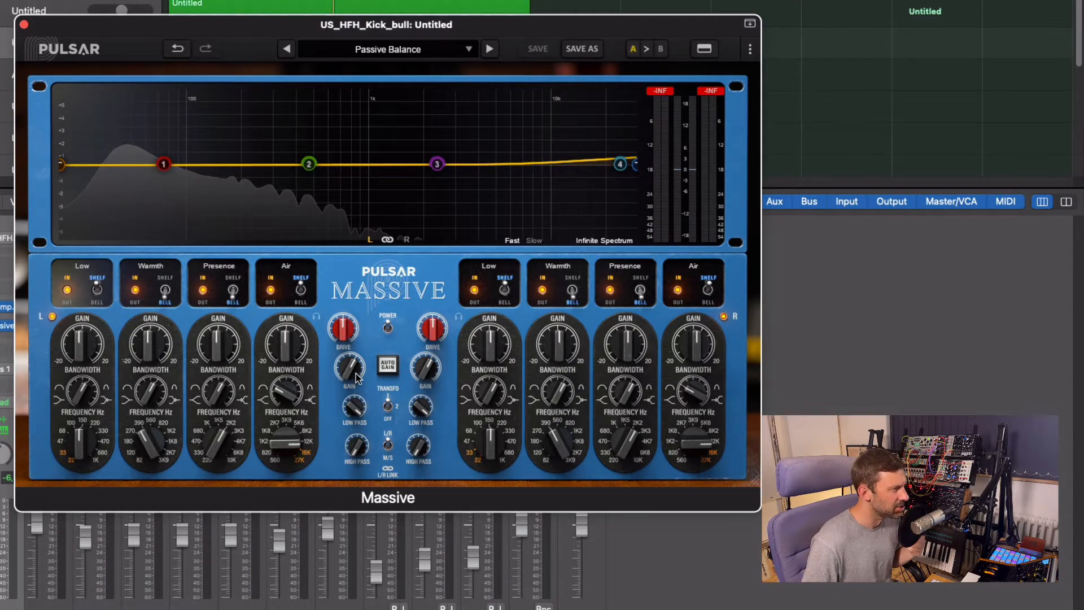
{"action": "key", "text": "space"}
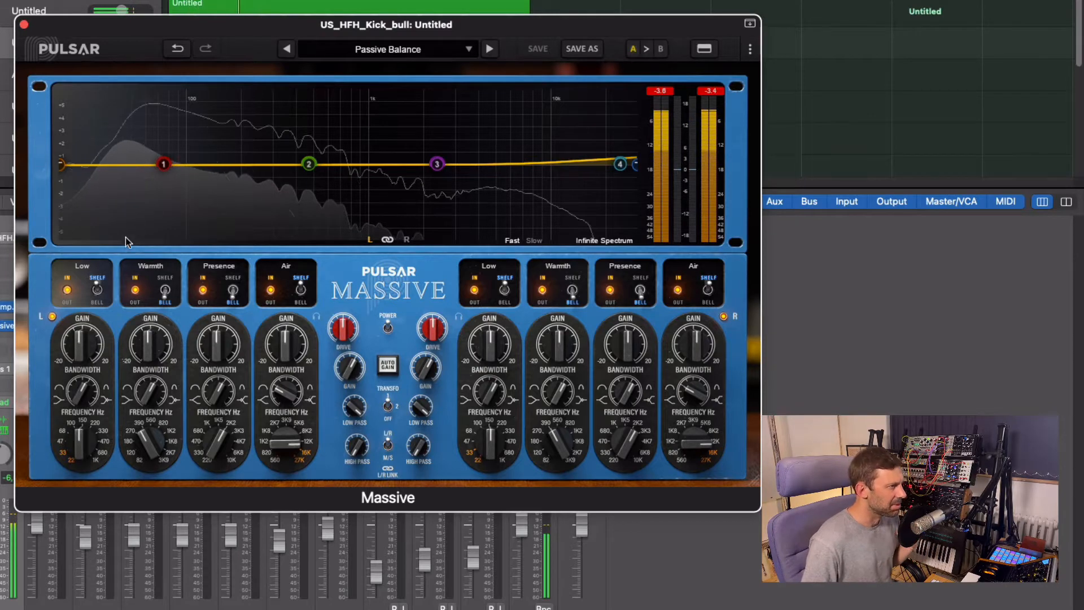
{"action": "left_click", "coordinate": [97, 291]}
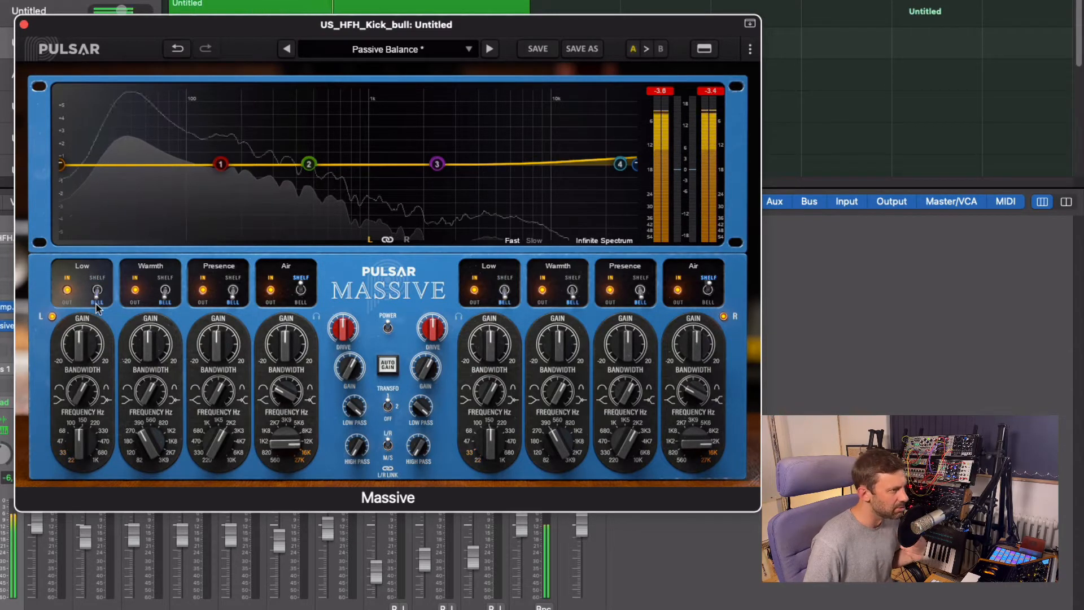
{"action": "left_click_drag", "start_coordinate": [79, 346], "coordinate": [68, 491]}
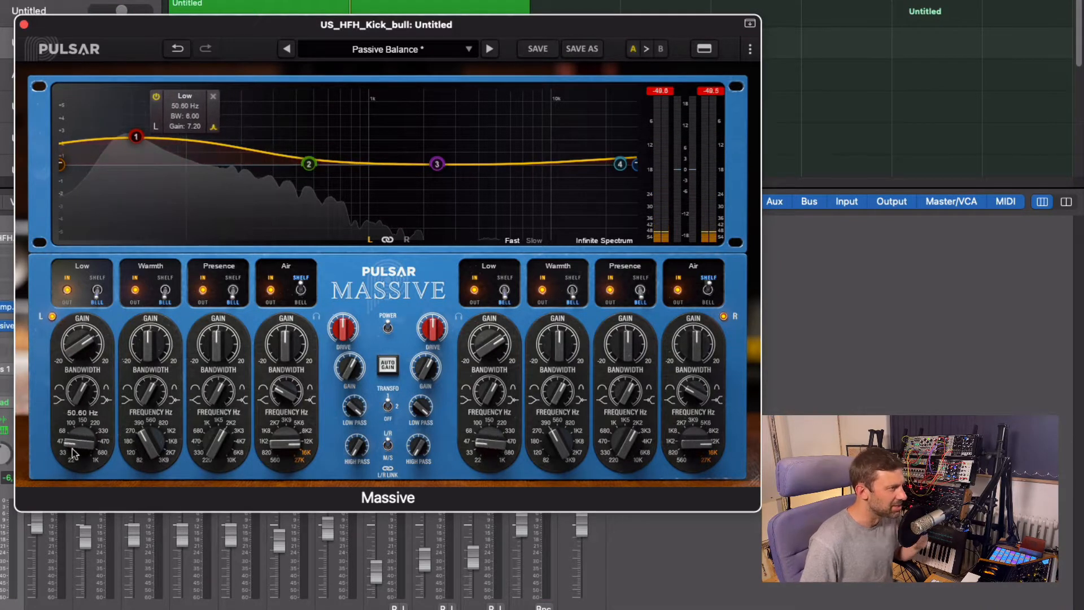
{"action": "left_click_drag", "start_coordinate": [78, 361], "coordinate": [78, 356]}
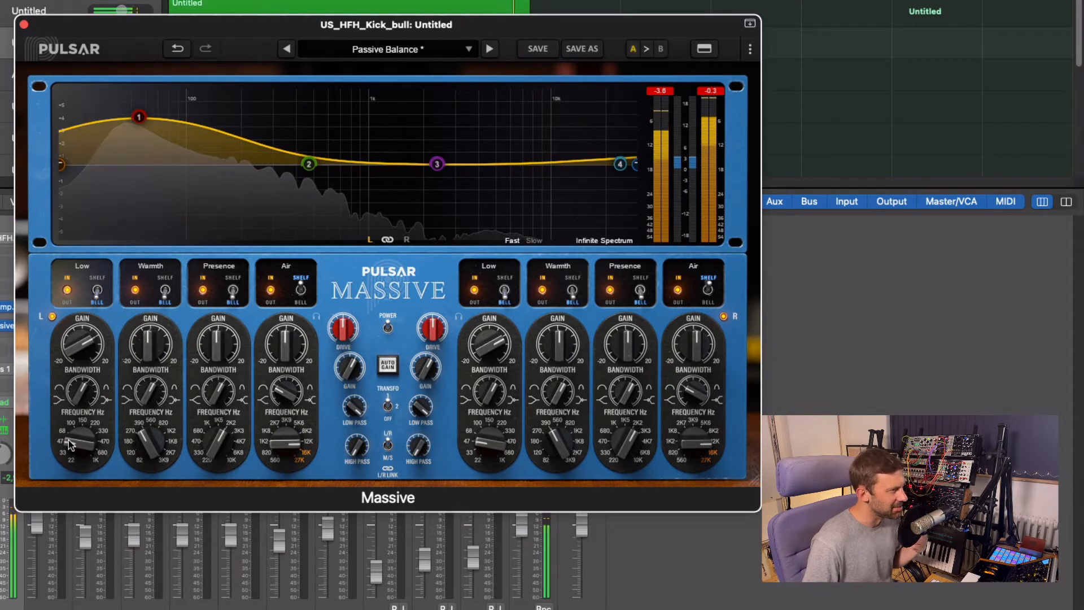
Raise the kick's Presence band frequency to just above 5 kHz and cut its gain to about -7.6
{"action": "key", "text": "space"}
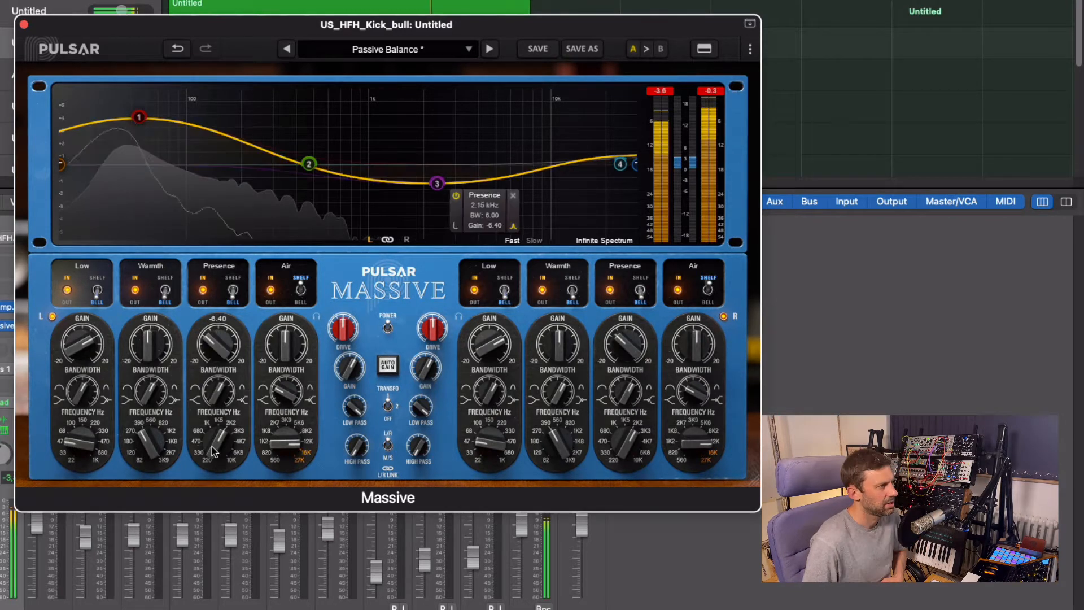
{"action": "left_click_drag", "start_coordinate": [212, 445], "coordinate": [210, 431]}
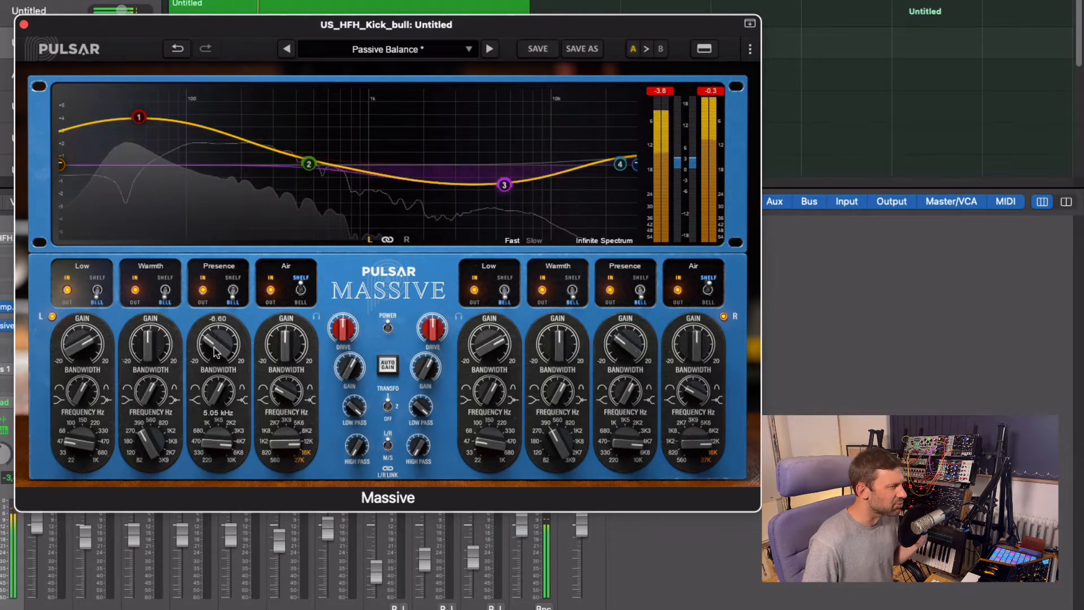
{"action": "left_click_drag", "start_coordinate": [214, 351], "coordinate": [215, 356]}
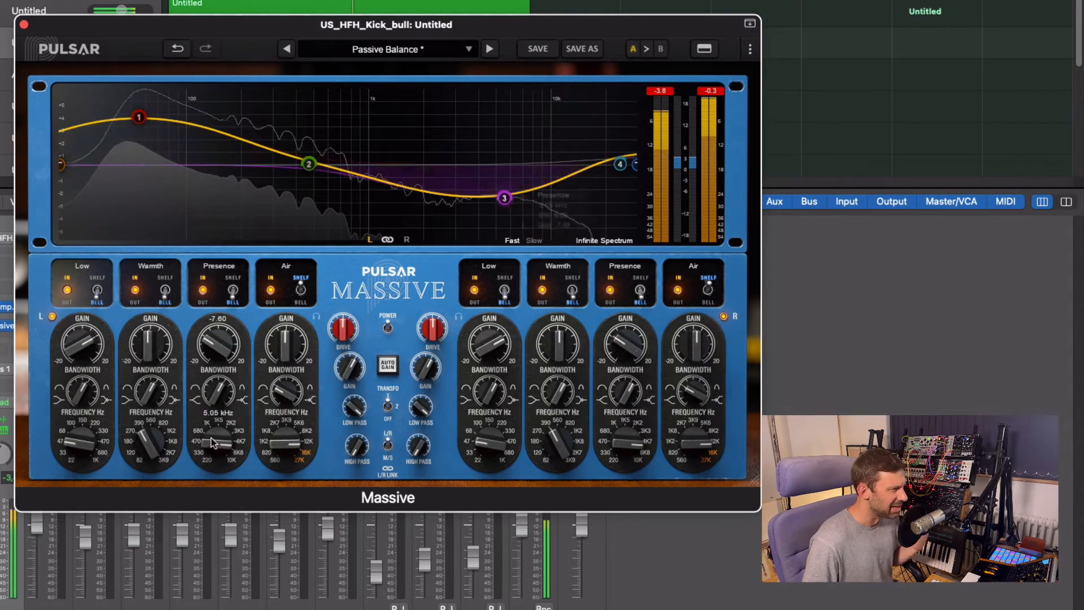
{"action": "left_click_drag", "start_coordinate": [213, 443], "coordinate": [211, 441]}
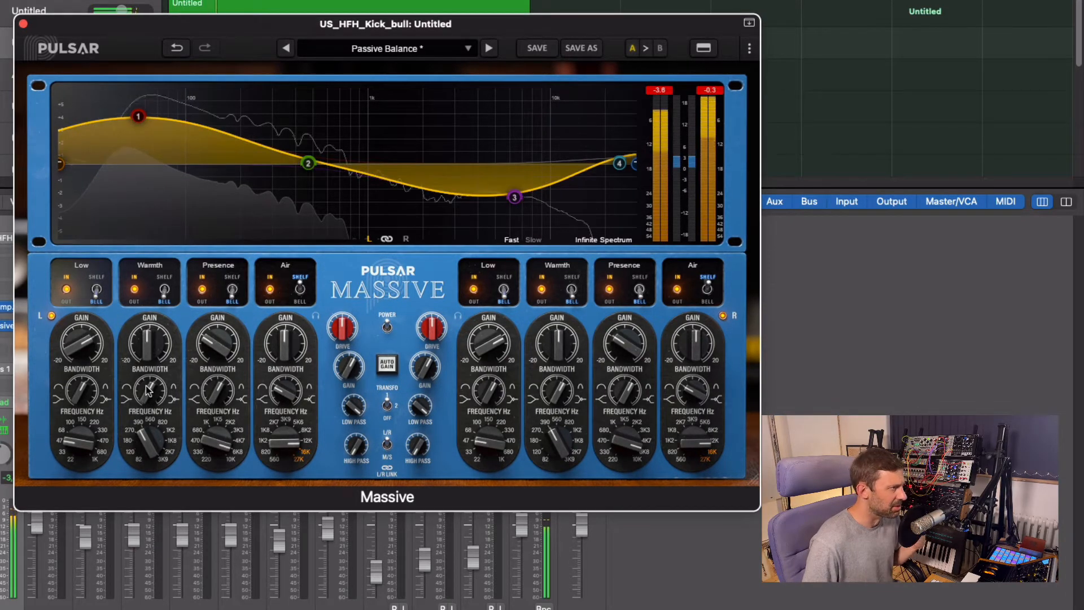
Set the kick's Warmth band to bandwidth 9.65, gain -5 and a lower frequency, and compare the sound with the equalizer bypassed
{"action": "left_click_drag", "start_coordinate": [147, 389], "coordinate": [146, 409]}
{"action": "left_click_drag", "start_coordinate": [146, 345], "coordinate": [145, 360]}
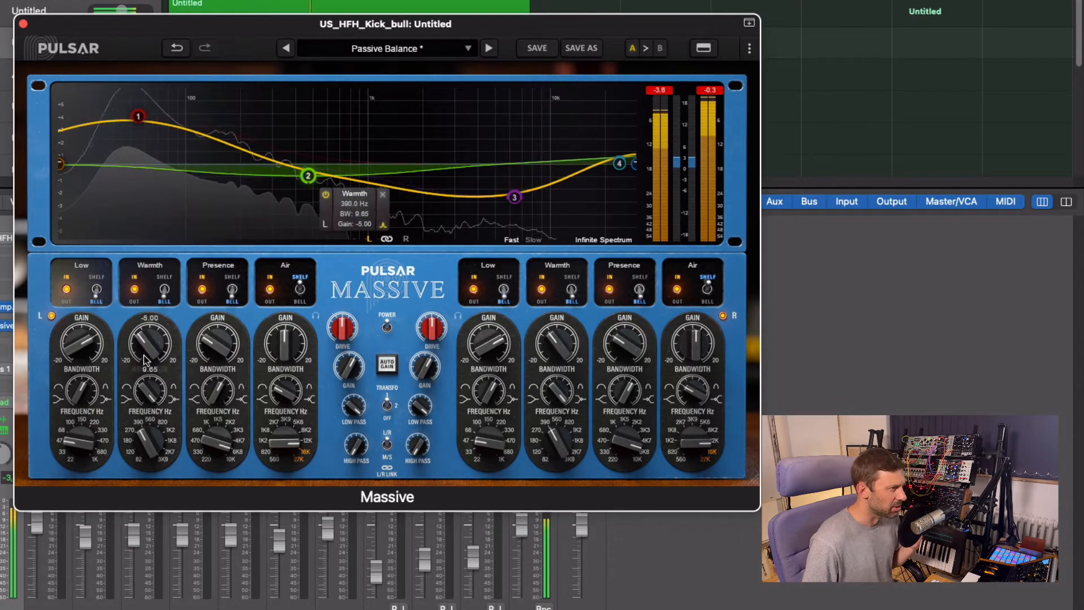
{"action": "left_click_drag", "start_coordinate": [141, 434], "coordinate": [140, 461]}
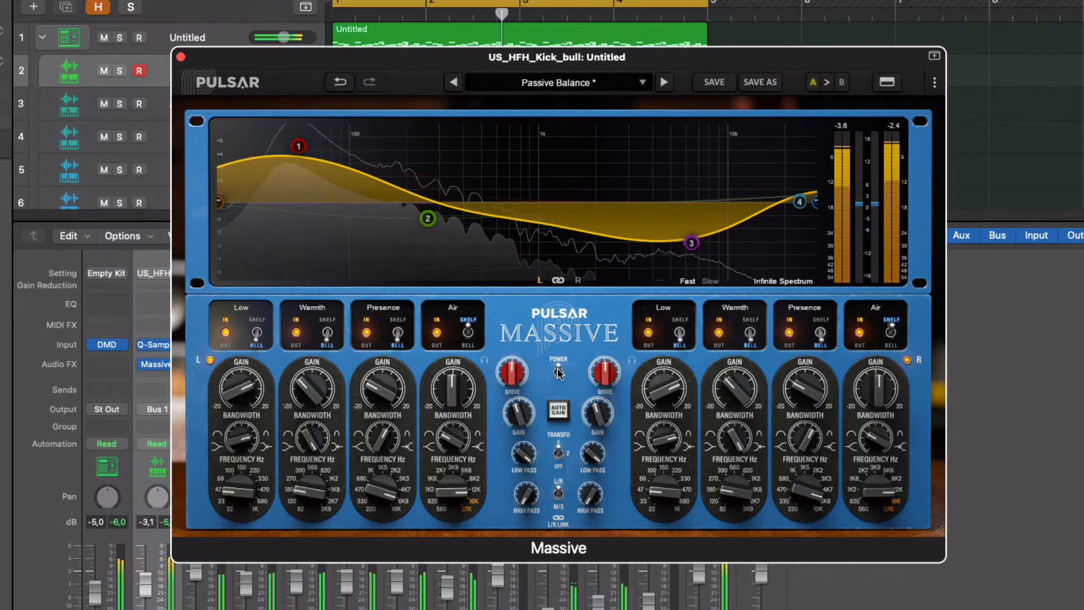
{"action": "left_click", "coordinate": [558, 371]}
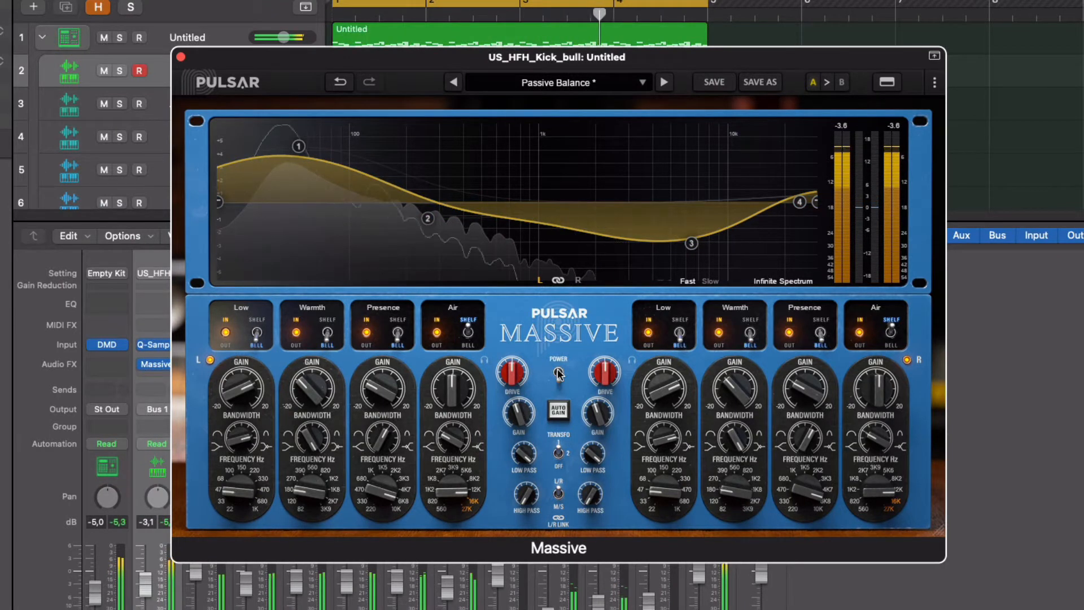
{"action": "left_click", "coordinate": [558, 371]}
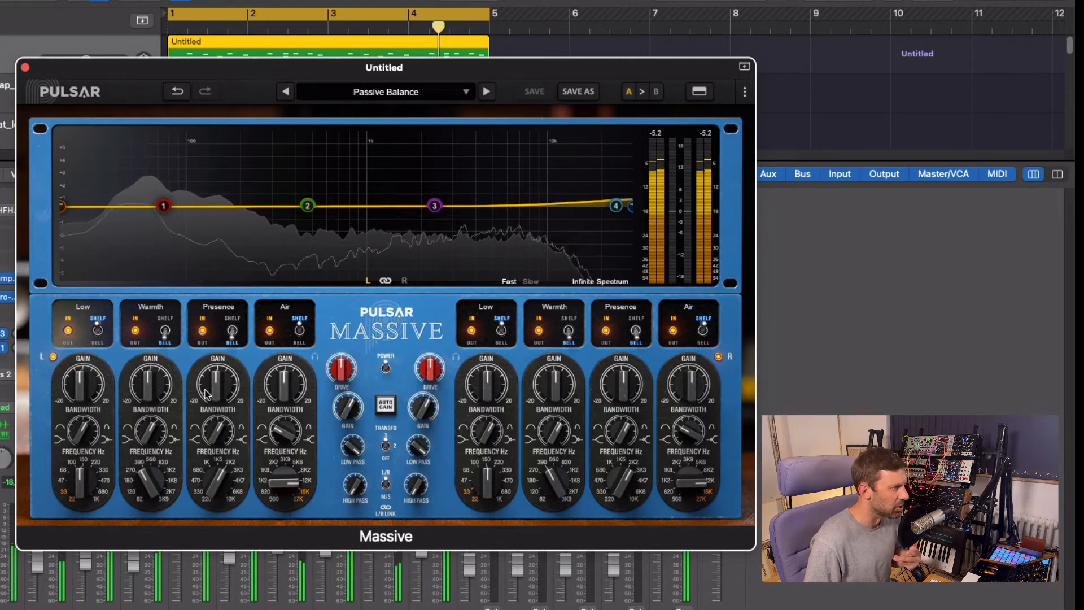
On the drum machine track, set the Air shelf to bandwidth 0.05 and 2.20 kHz and boost its gain above 7.2
{"action": "left_click_drag", "start_coordinate": [297, 424], "coordinate": [292, 474]}
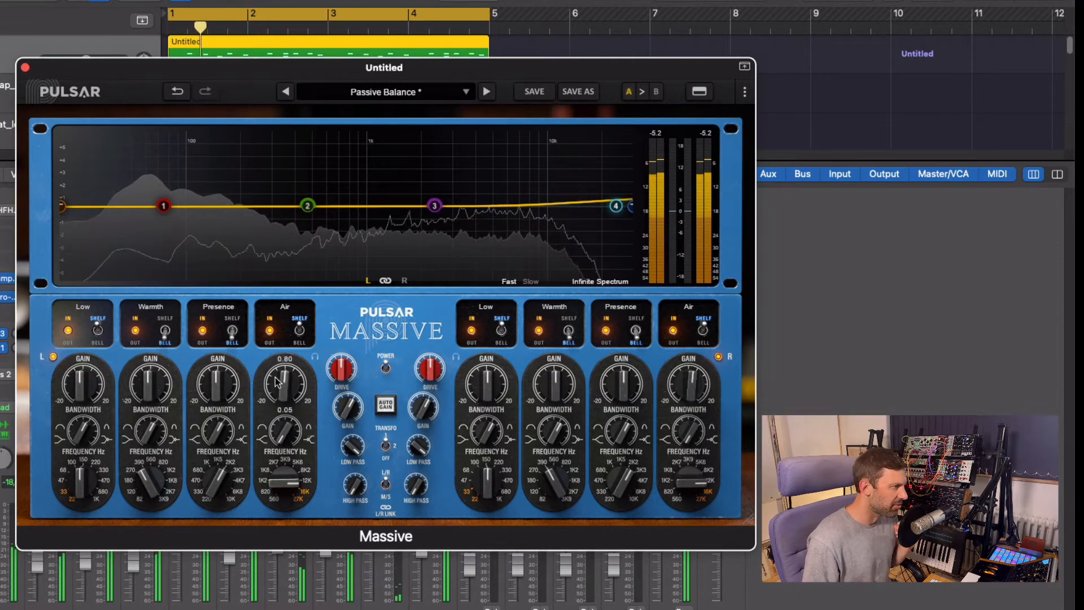
{"action": "left_click_drag", "start_coordinate": [281, 380], "coordinate": [284, 359]}
{"action": "left_click_drag", "start_coordinate": [283, 489], "coordinate": [279, 510]}
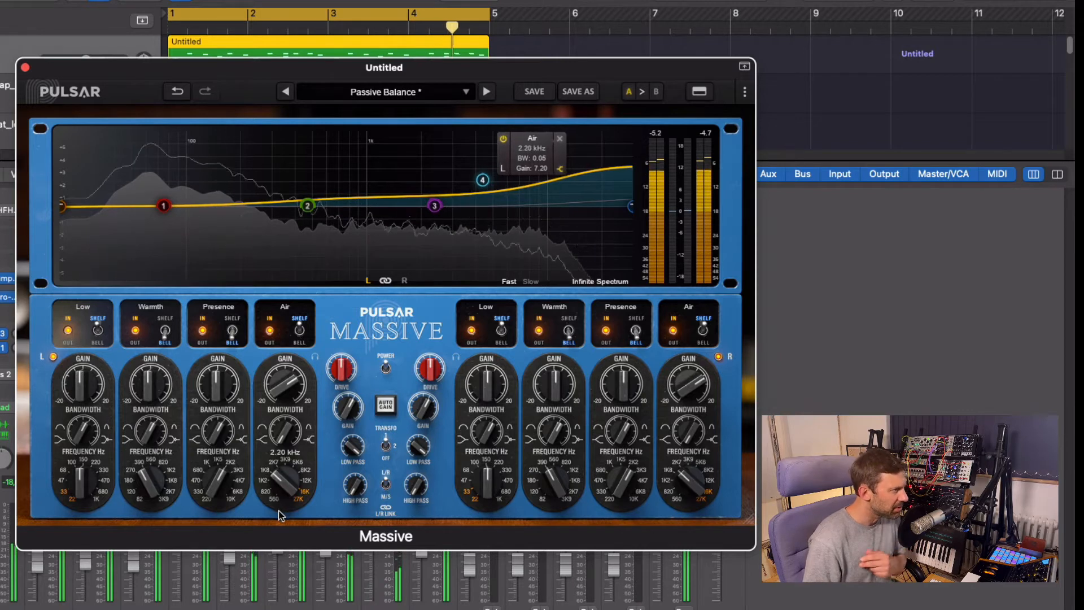
{"action": "left_click_drag", "start_coordinate": [279, 393], "coordinate": [279, 384]}
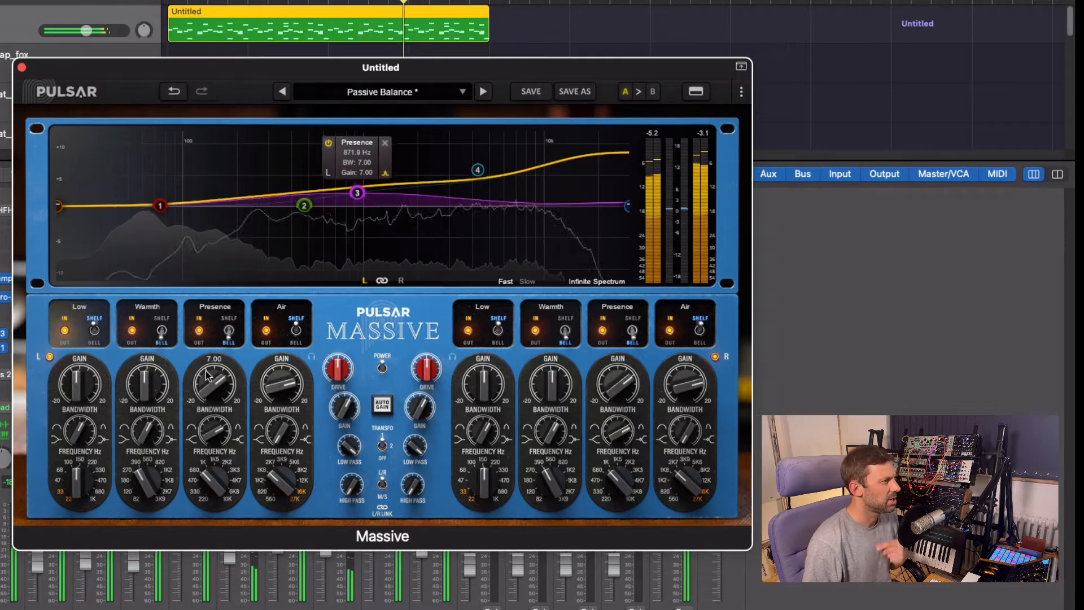
Lower the frequency of the Presence boost and set the Warmth cut's frequency to 285.3 Hz
{"action": "left_click_drag", "start_coordinate": [210, 492], "coordinate": [210, 511]}
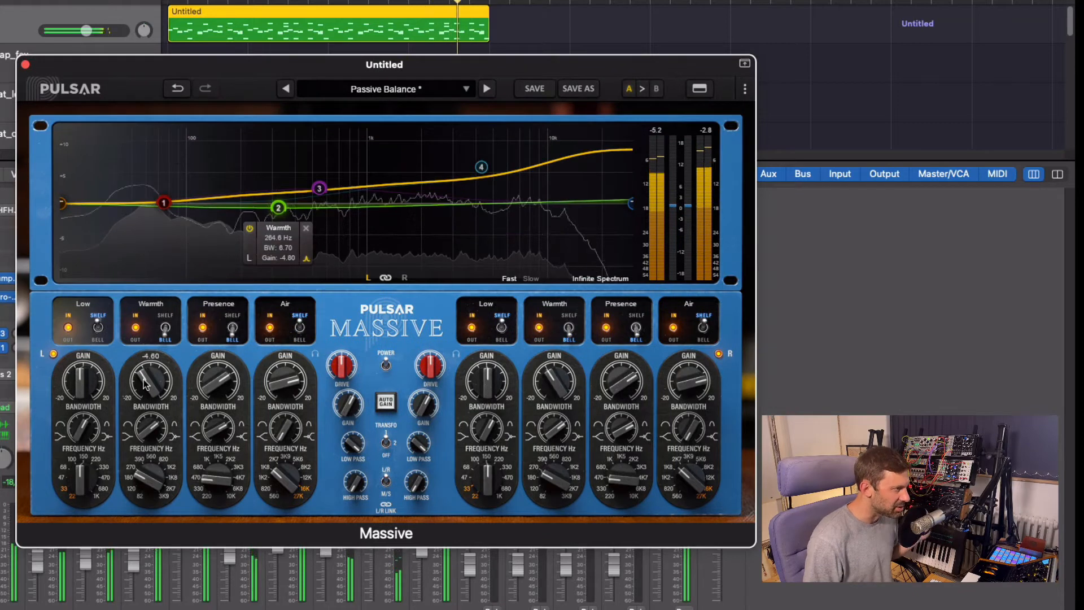
{"action": "left_click_drag", "start_coordinate": [135, 470], "coordinate": [138, 476]}
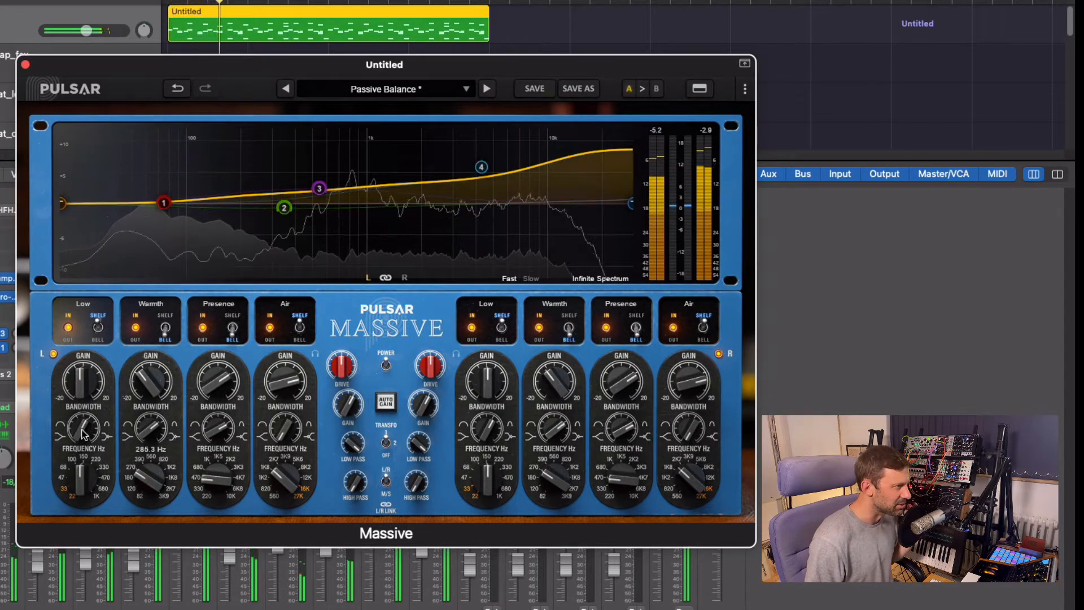
Boost the Low band as a bell with bandwidth 10 at about 67 Hz, and toggle the equalizer's power to compare
{"action": "left_click_drag", "start_coordinate": [82, 430], "coordinate": [71, 316]}
{"action": "left_click_drag", "start_coordinate": [80, 400], "coordinate": [80, 387]}
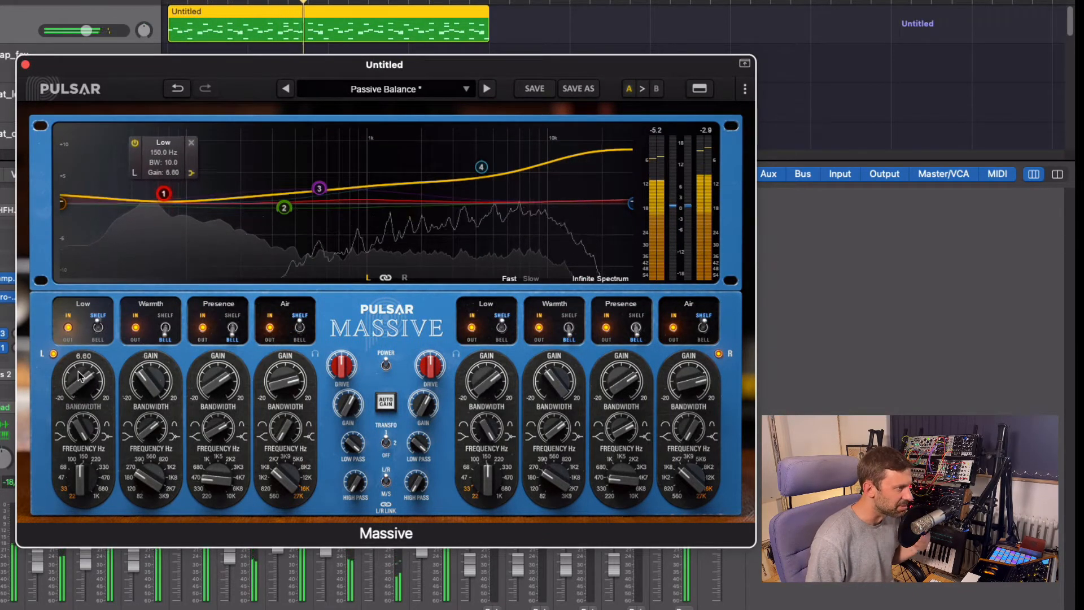
{"action": "left_click", "coordinate": [98, 328]}
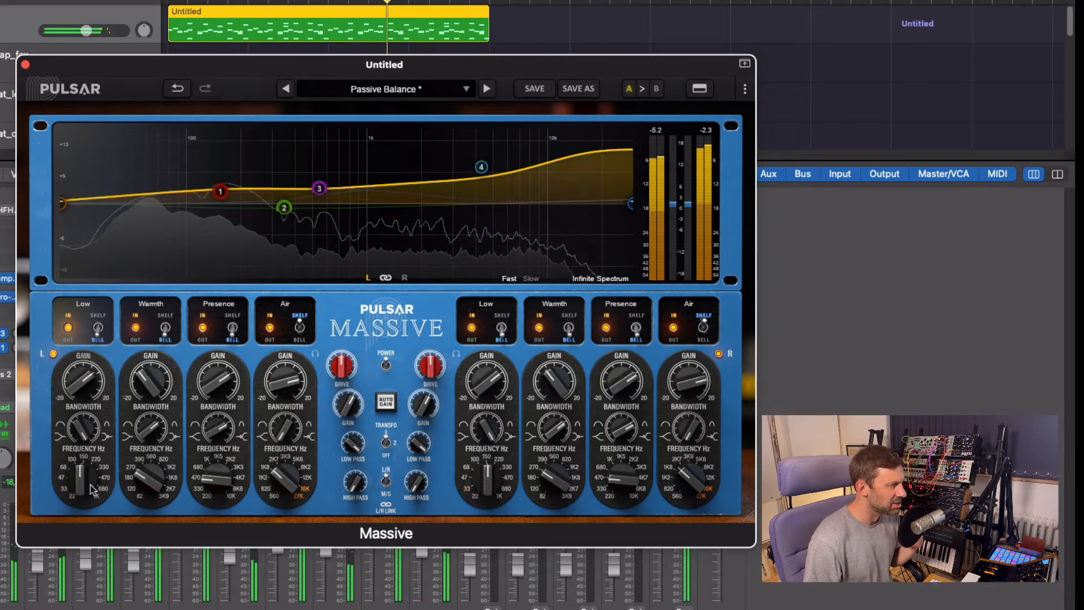
{"action": "left_click_drag", "start_coordinate": [93, 489], "coordinate": [80, 522]}
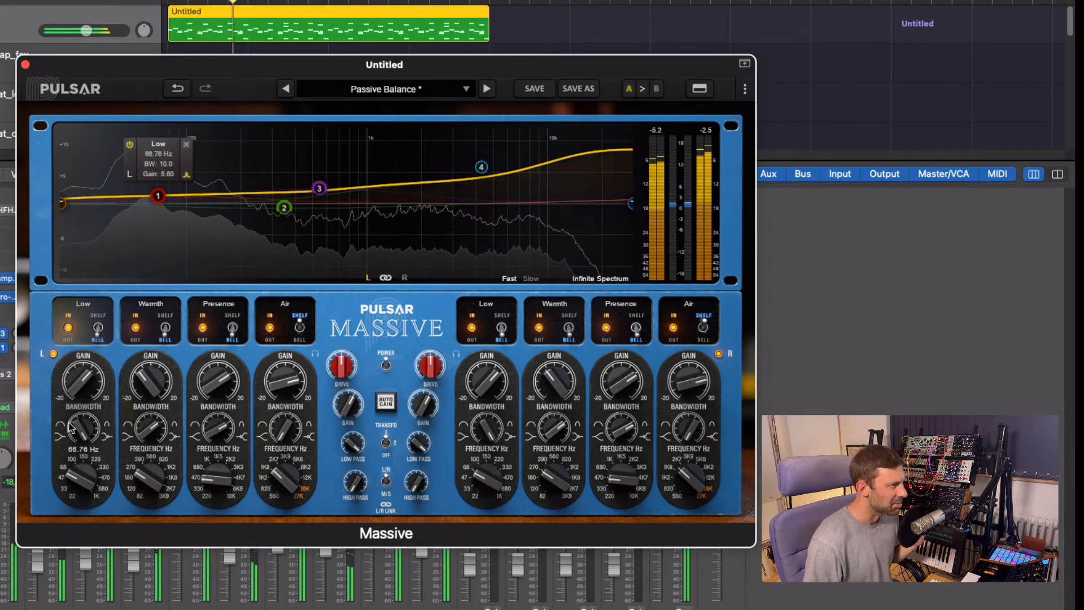
{"action": "left_click_drag", "start_coordinate": [73, 390], "coordinate": [73, 380]}
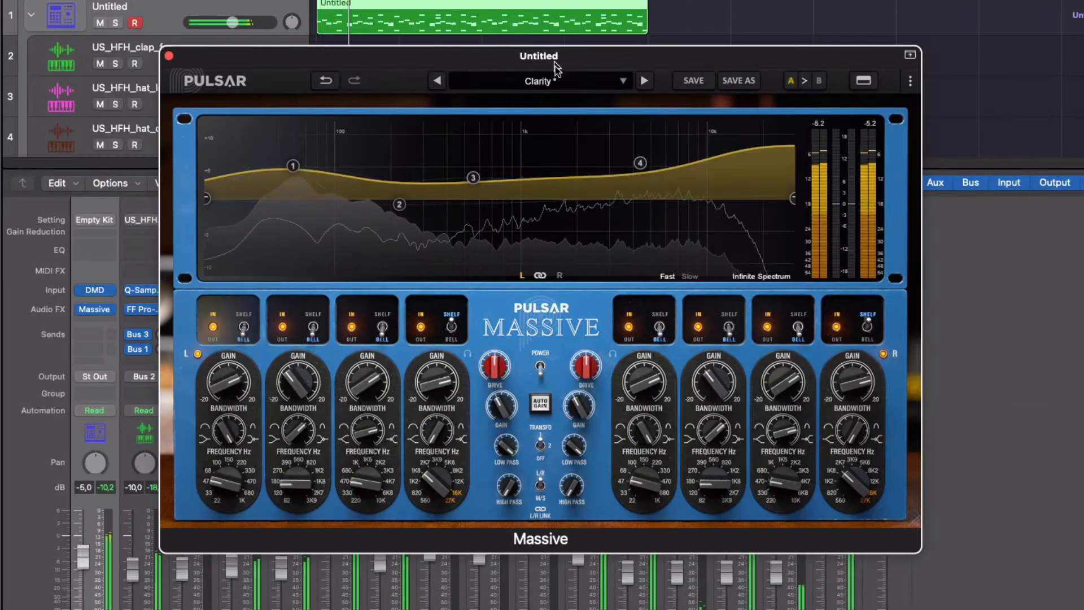
{"action": "left_click", "coordinate": [541, 367]}
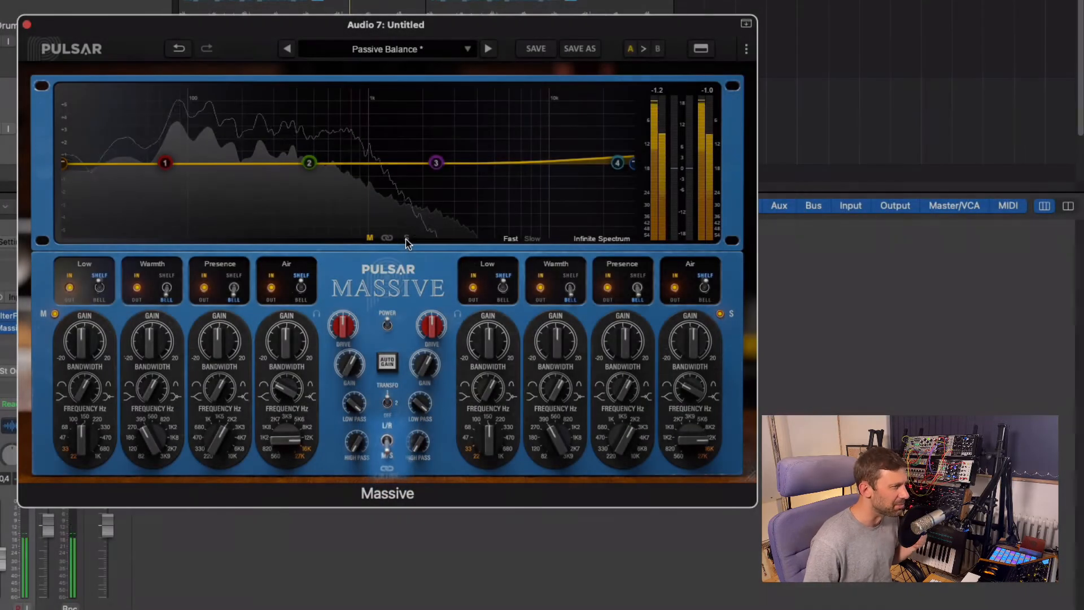
Display the side channel's curve on Audio 7 and boost the side Warmth band's gain to 9.6 at 390 Hz
{"action": "left_click", "coordinate": [405, 237]}
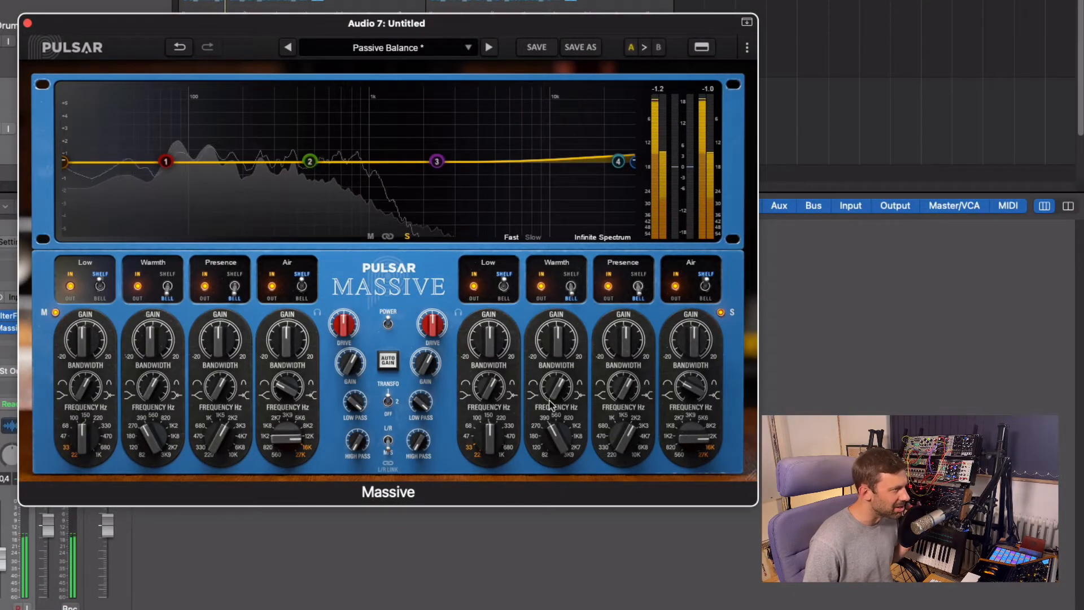
{"action": "left_click_drag", "start_coordinate": [552, 348], "coordinate": [554, 311]}
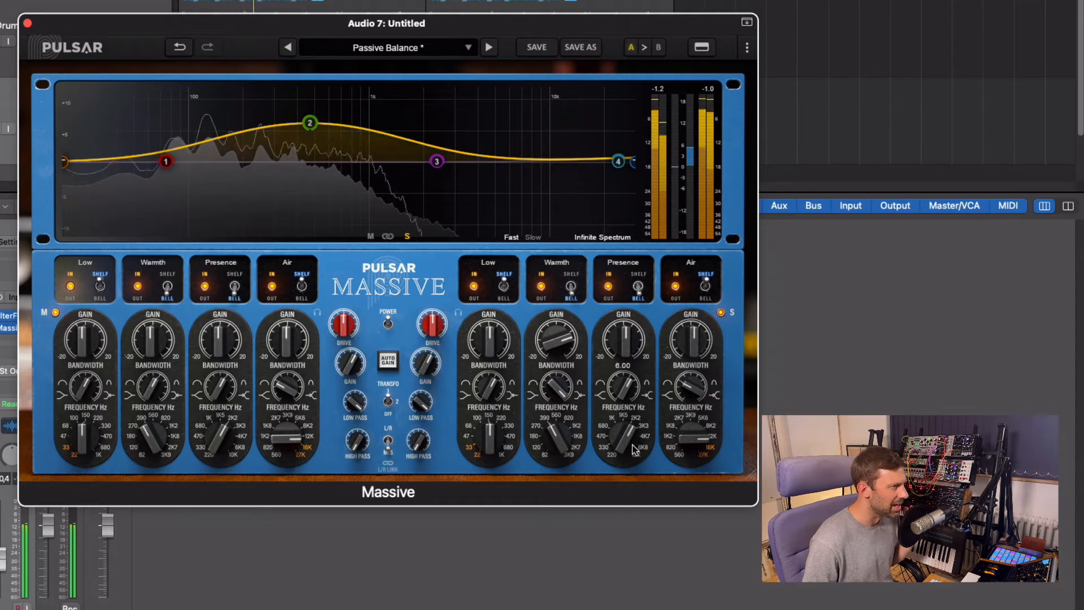
Boost the side Presence band's gain to 10.4 at 1.10 kHz, and toggle the equalizer's power to compare
{"action": "left_click_drag", "start_coordinate": [632, 444], "coordinate": [632, 471]}
{"action": "left_click_drag", "start_coordinate": [608, 334], "coordinate": [605, 306]}
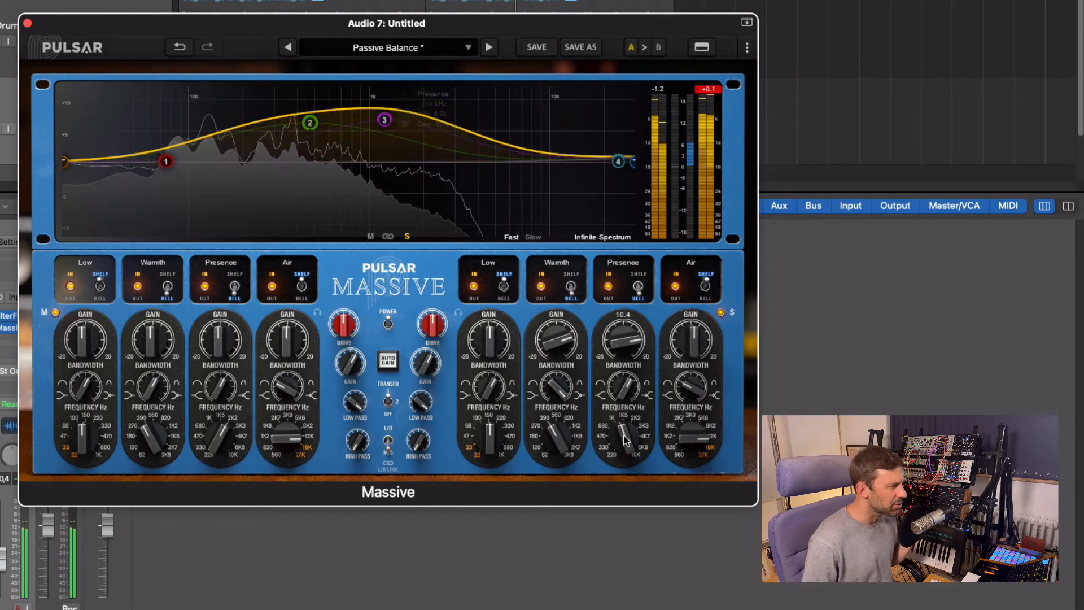
{"action": "left_click_drag", "start_coordinate": [623, 435], "coordinate": [624, 445]}
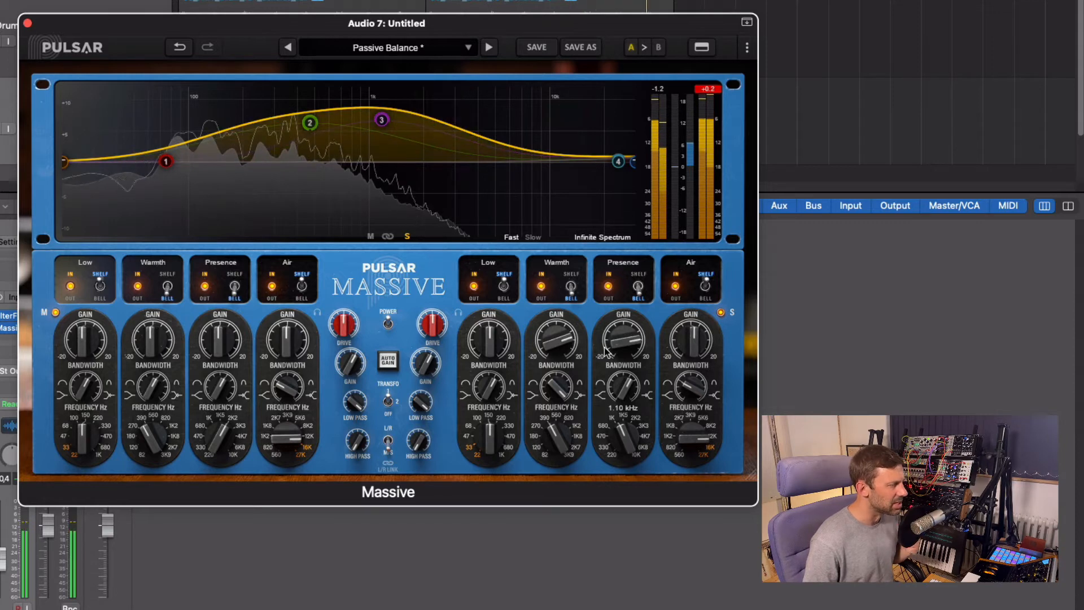
{"action": "mouse_move", "coordinate": [547, 346]}
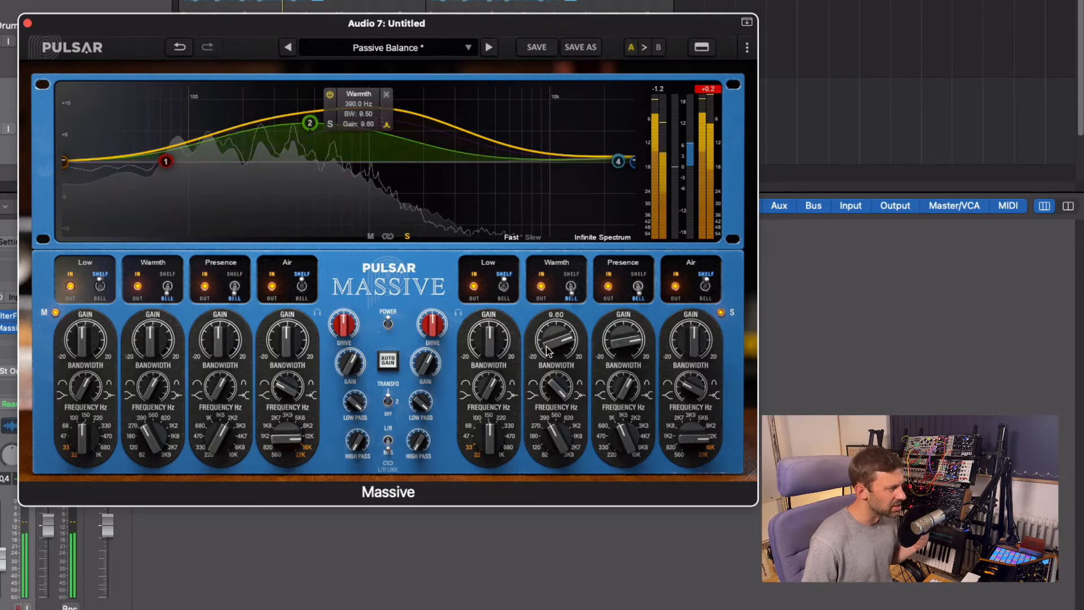
{"action": "mouse_move", "coordinate": [568, 435]}
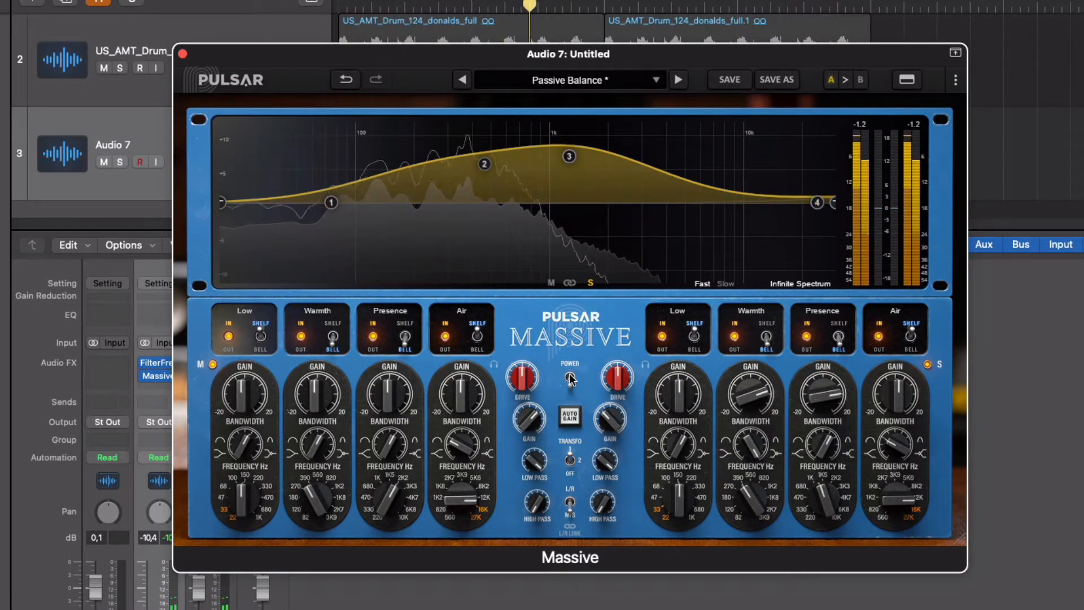
{"action": "left_click", "coordinate": [570, 378]}
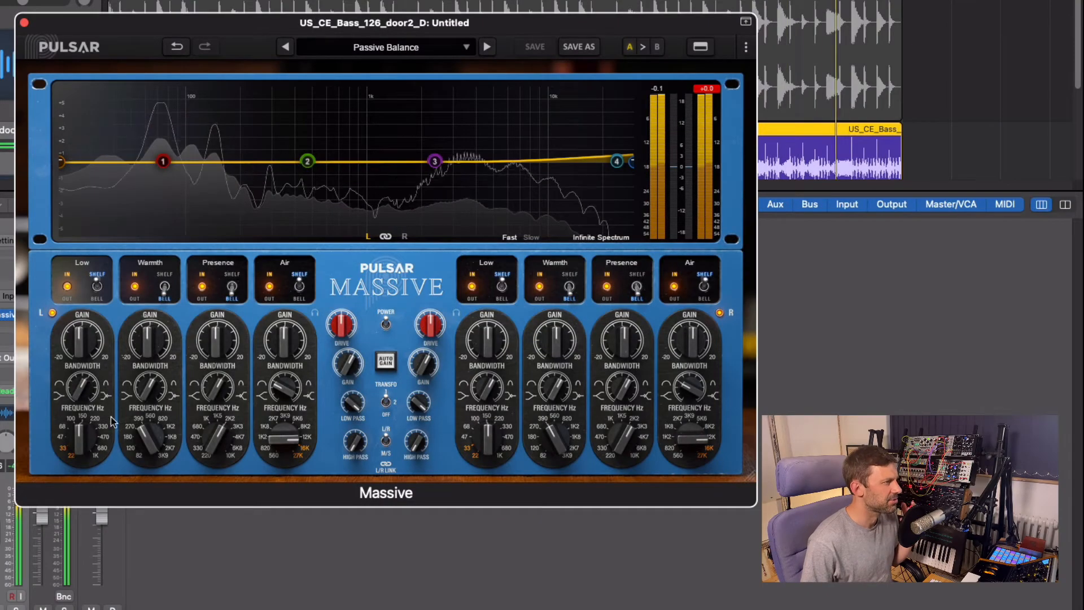
On the bass track, boost the Low shelf to 4.8 at 144 Hz and raise the Warmth band's gain at a lower frequency
{"action": "left_click", "coordinate": [81, 400]}
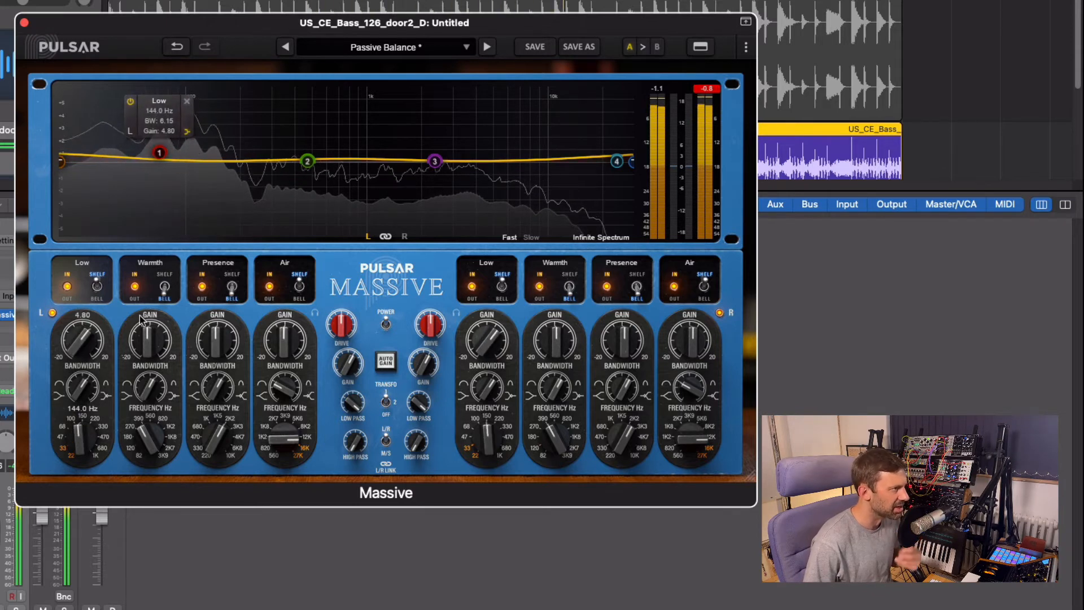
{"action": "left_click", "coordinate": [148, 385]}
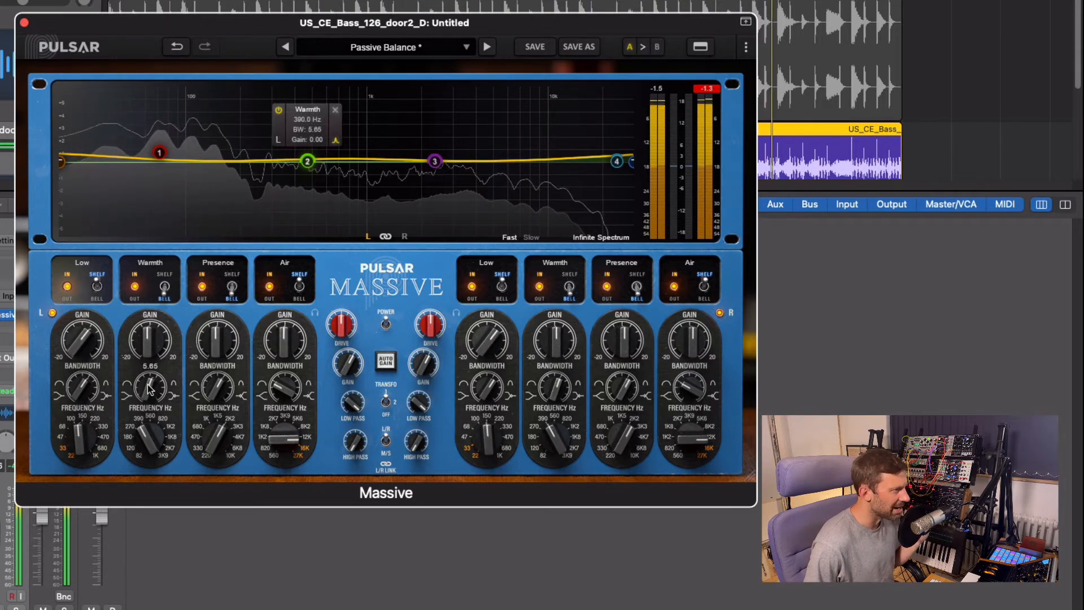
{"action": "left_click_drag", "start_coordinate": [140, 435], "coordinate": [147, 477]}
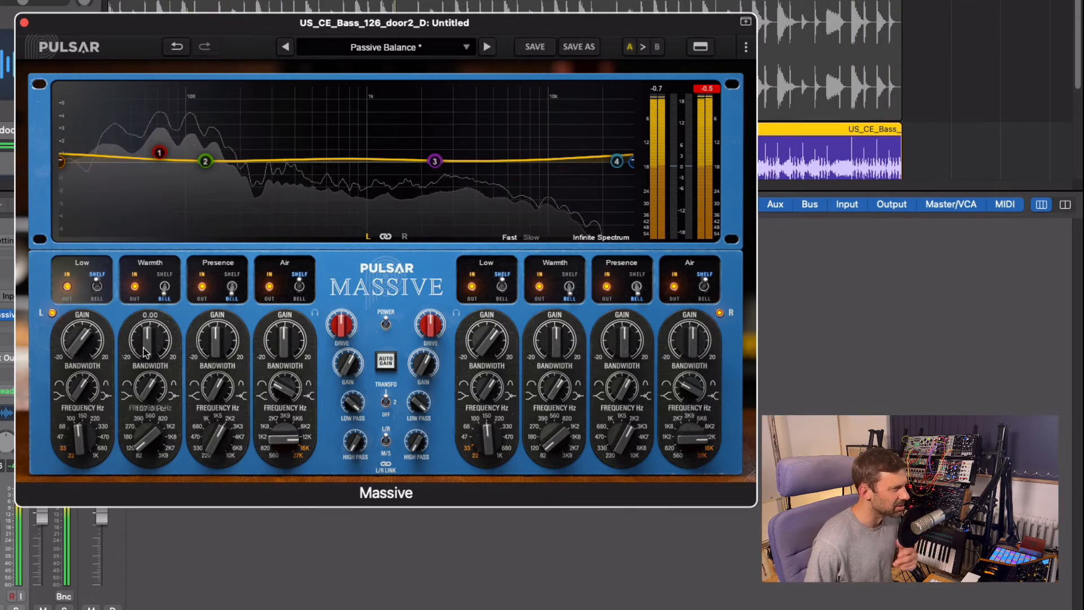
{"action": "left_click_drag", "start_coordinate": [143, 351], "coordinate": [141, 337]}
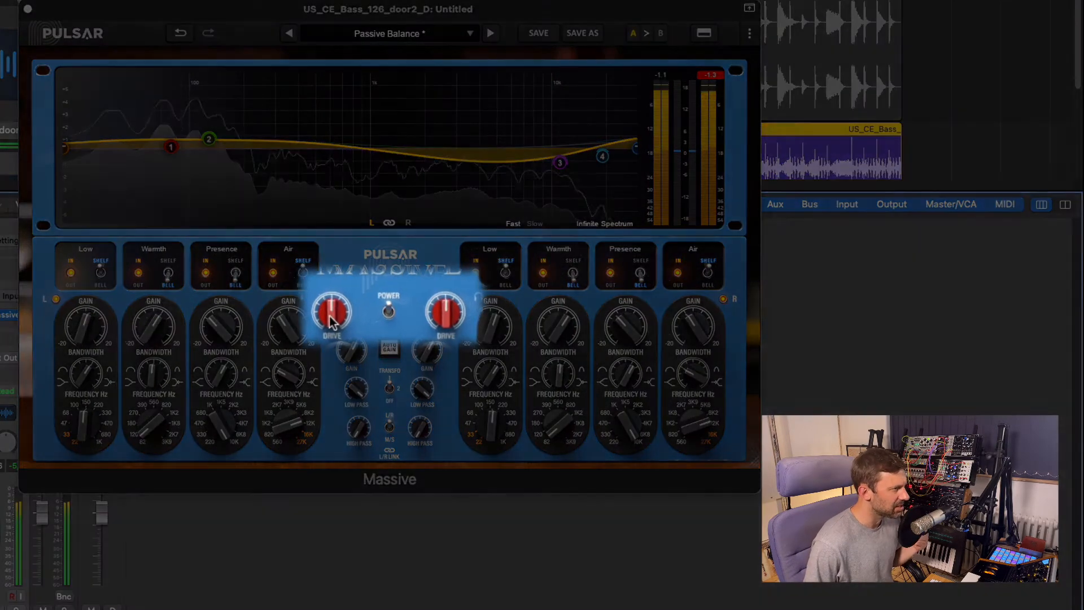
Increase the Drive of both linked channels to saturate the bass
{"action": "left_click_drag", "start_coordinate": [331, 321], "coordinate": [323, 276]}
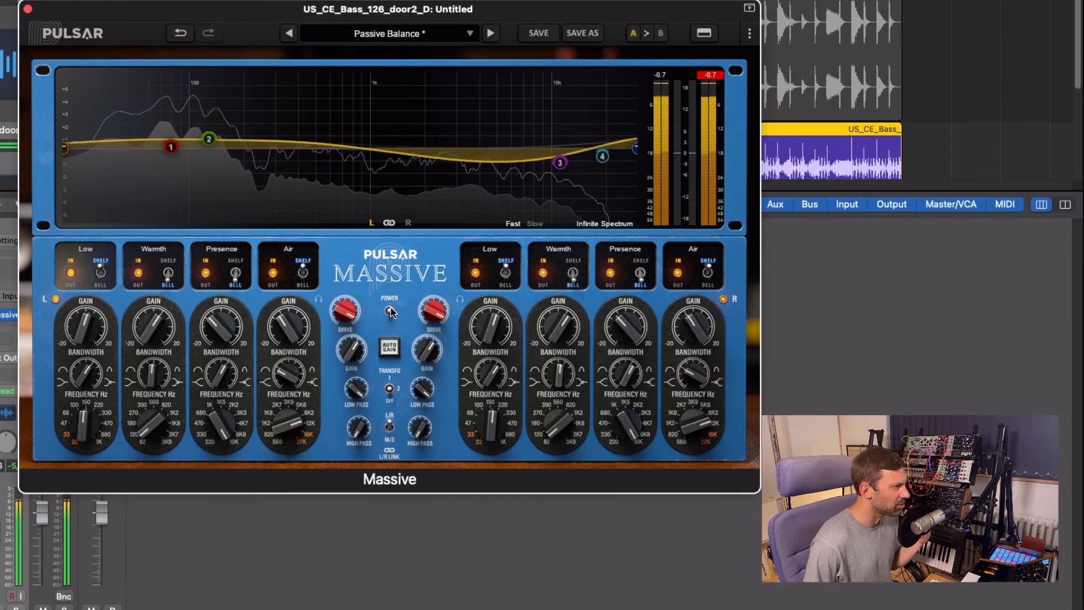
Raise the output Gain of the bass's linked channels and toggle the equalizer's power to compare
{"action": "left_click_drag", "start_coordinate": [345, 347], "coordinate": [348, 332]}
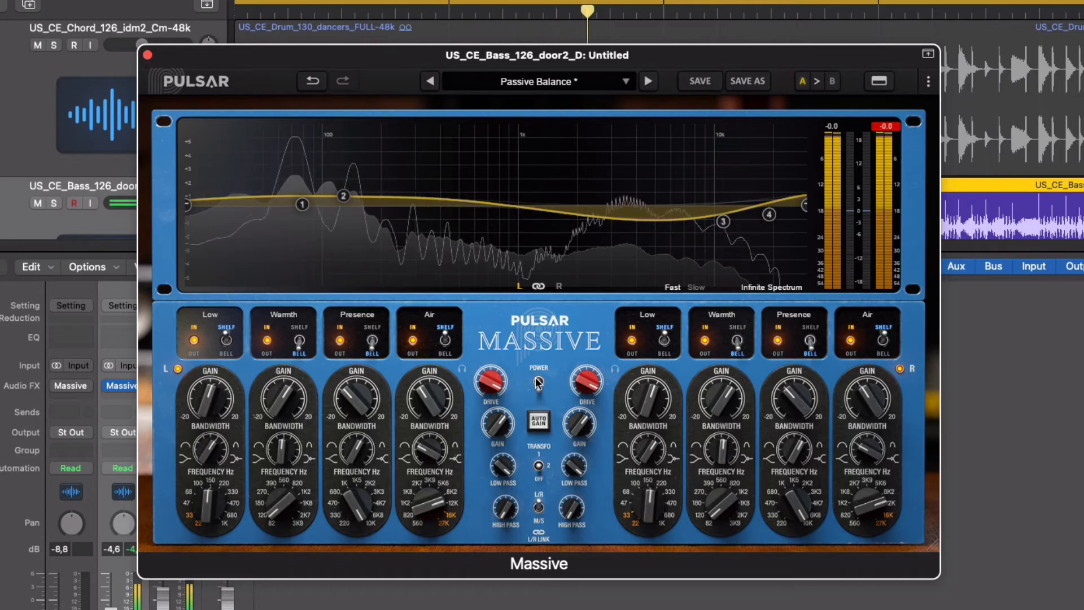
{"action": "left_click", "coordinate": [537, 382]}
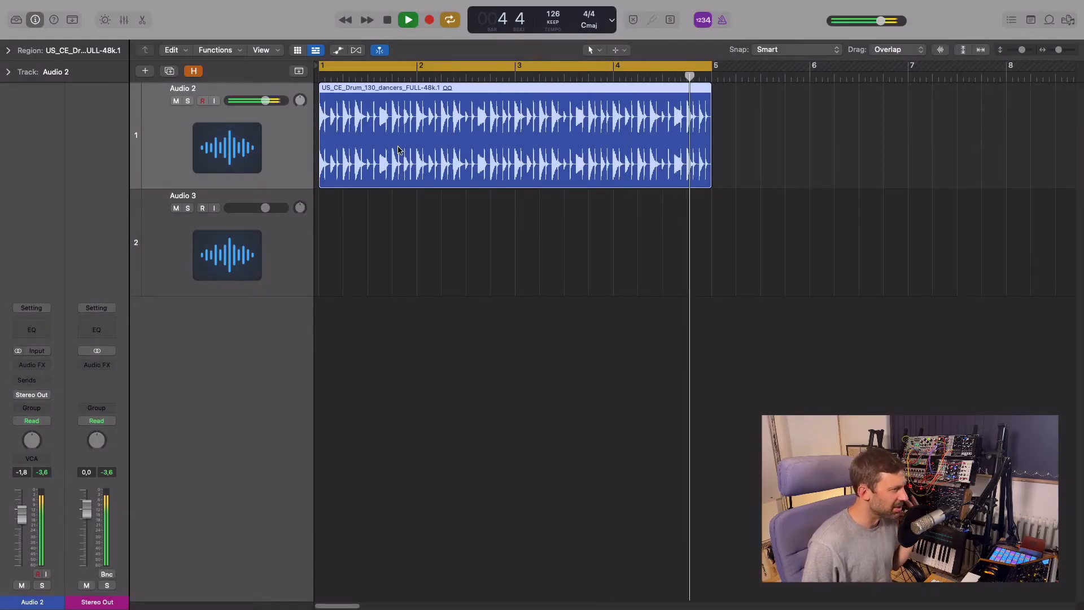
Stop playback and copy the drum loop region from Audio 2 to the start of Audio 3
{"action": "key", "text": "space"}
{"action": "left_click_drag", "start_coordinate": [398, 150], "coordinate": [398, 151]}
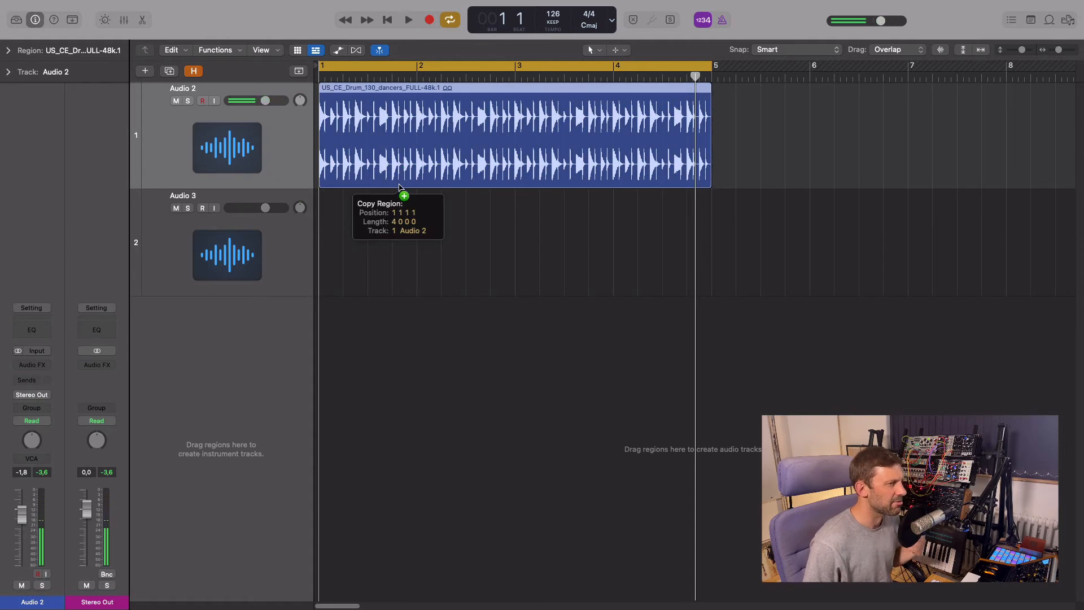
{"action": "left_click_drag", "start_coordinate": [399, 187], "coordinate": [401, 215]}
Solo Audio 3 and set the linked high pass of its Massive equalizer to about 192 Hz
{"action": "left_click", "coordinate": [251, 274]}
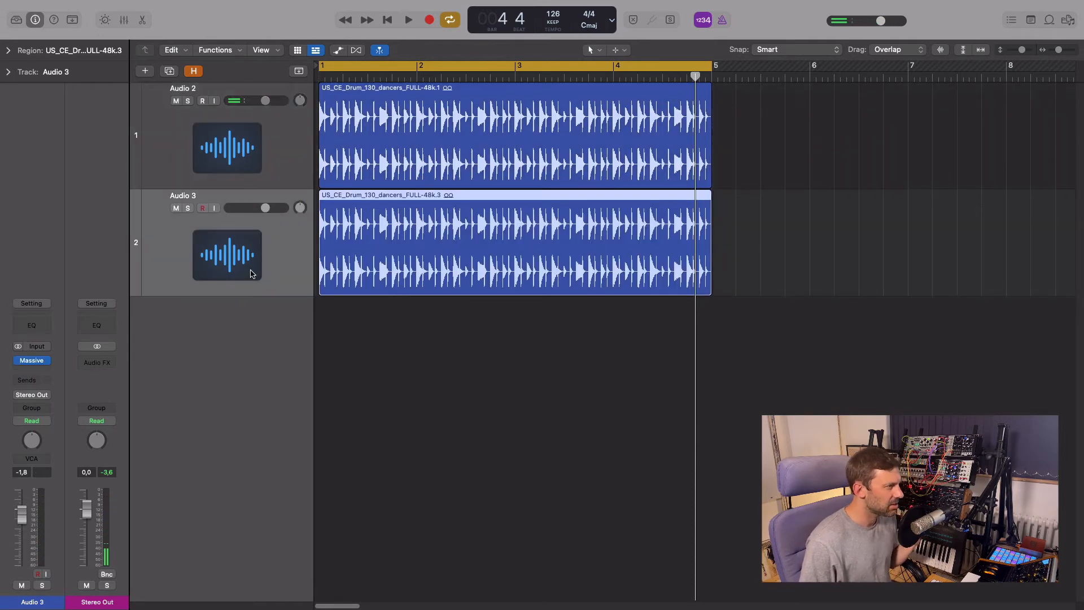
{"action": "left_click", "coordinate": [188, 209]}
{"action": "left_click", "coordinate": [32, 361]}
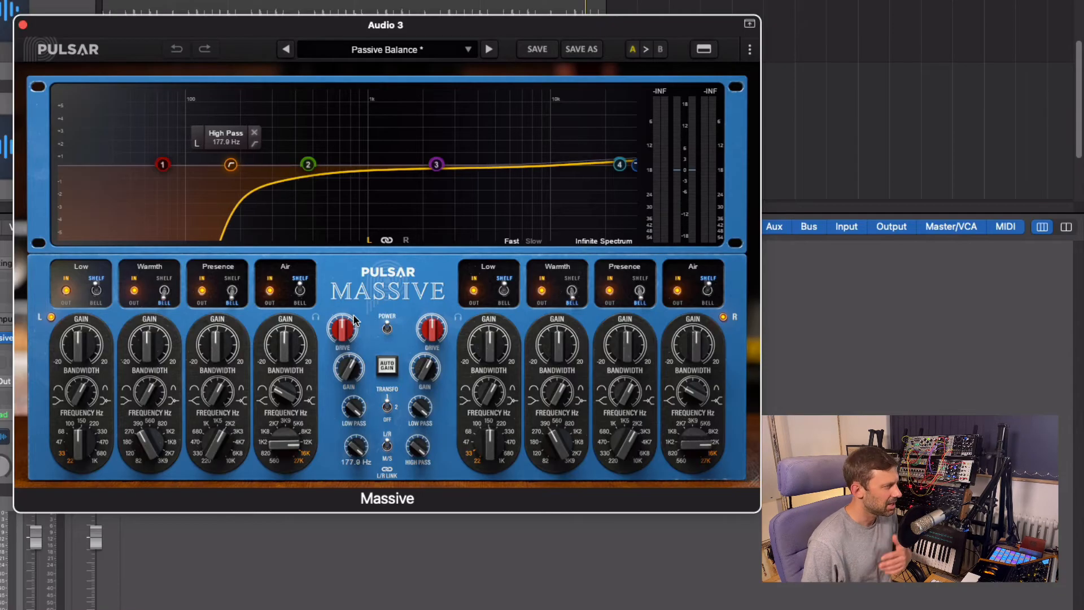
{"action": "left_click_drag", "start_coordinate": [368, 378], "coordinate": [368, 370]}
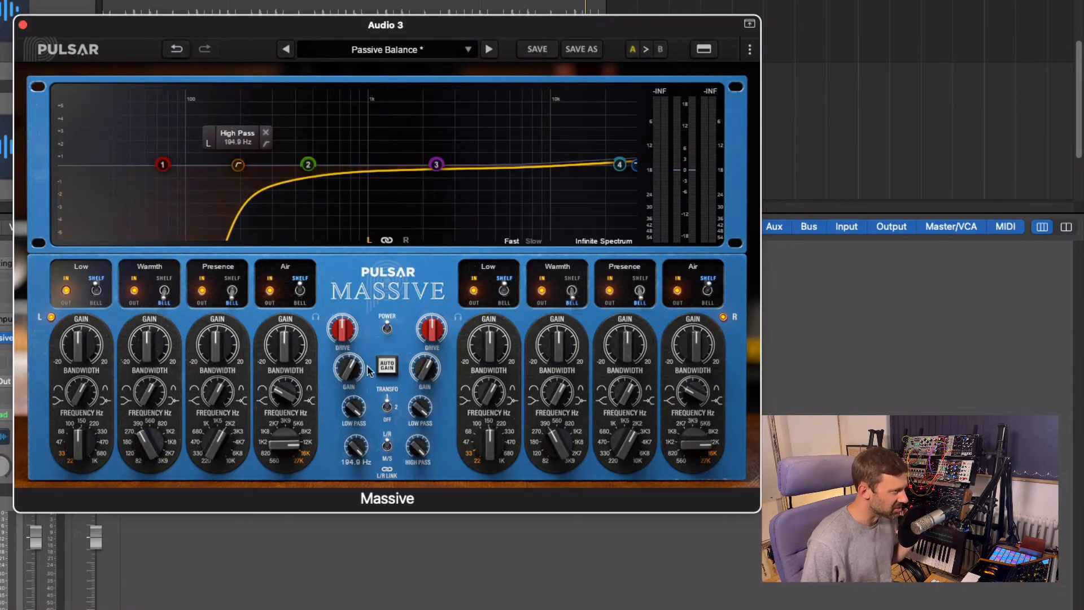
{"action": "key", "text": "space"}
{"action": "left_click_drag", "start_coordinate": [356, 449], "coordinate": [356, 452]}
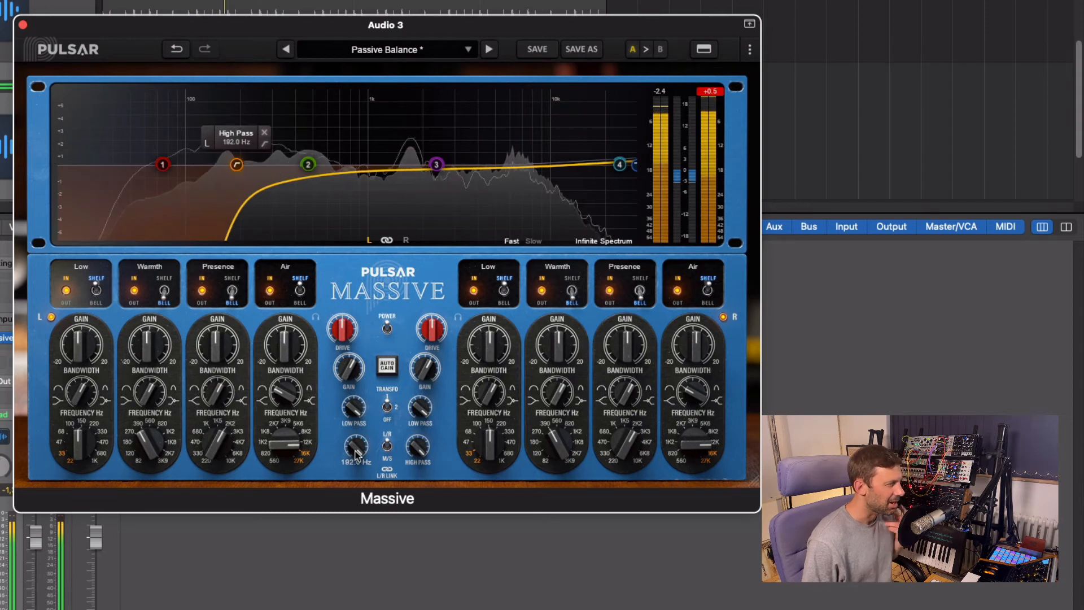
Boost the Presence band into a strong peak with adjusted bandwidth, and raise the linked channels' output Gain
{"action": "left_click_drag", "start_coordinate": [217, 342], "coordinate": [208, 267]}
{"action": "left_click_drag", "start_coordinate": [212, 391], "coordinate": [213, 345]}
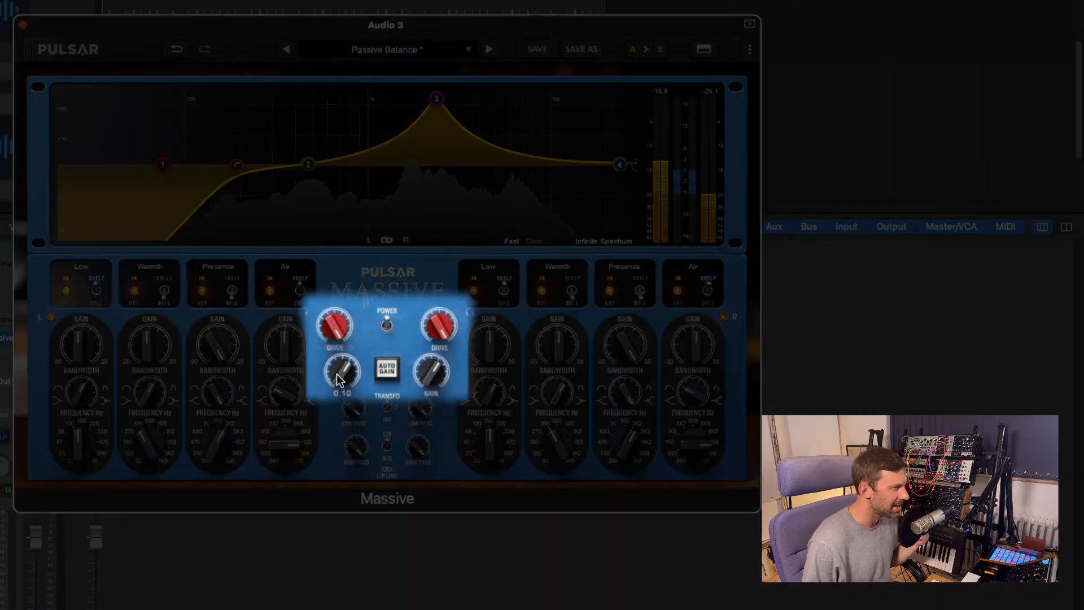
{"action": "left_click_drag", "start_coordinate": [336, 374], "coordinate": [337, 364]}
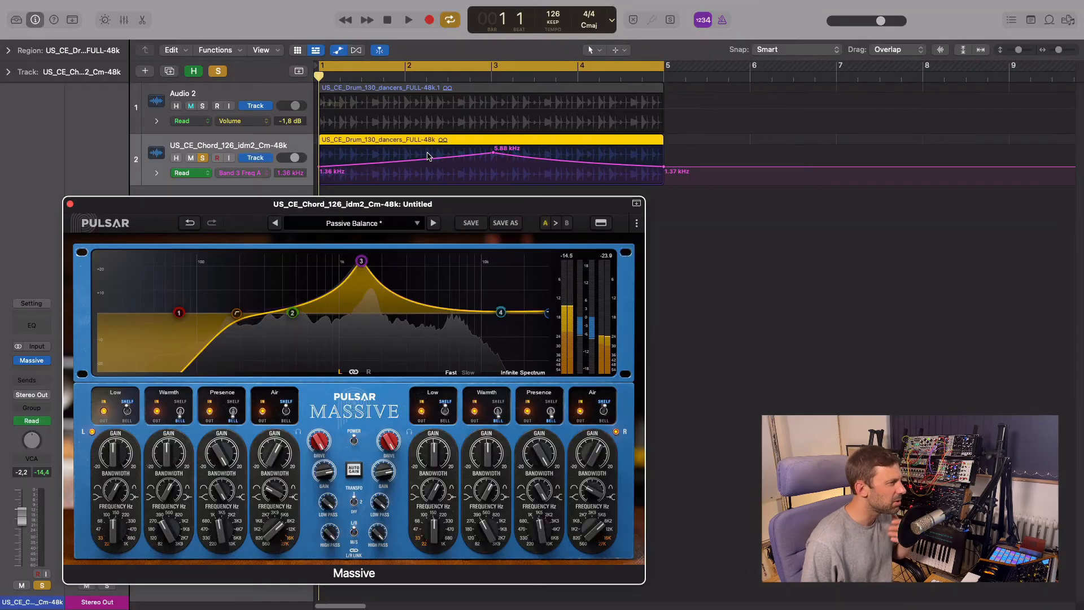
Play the soloed drum copy from bar 1 to audition its Band 3 frequency automation
{"action": "scroll", "coordinate": [427, 157], "scroll_direction": "down", "scroll_amount": 3}
{"action": "scroll", "coordinate": [427, 156], "scroll_direction": "up", "scroll_amount": 2}
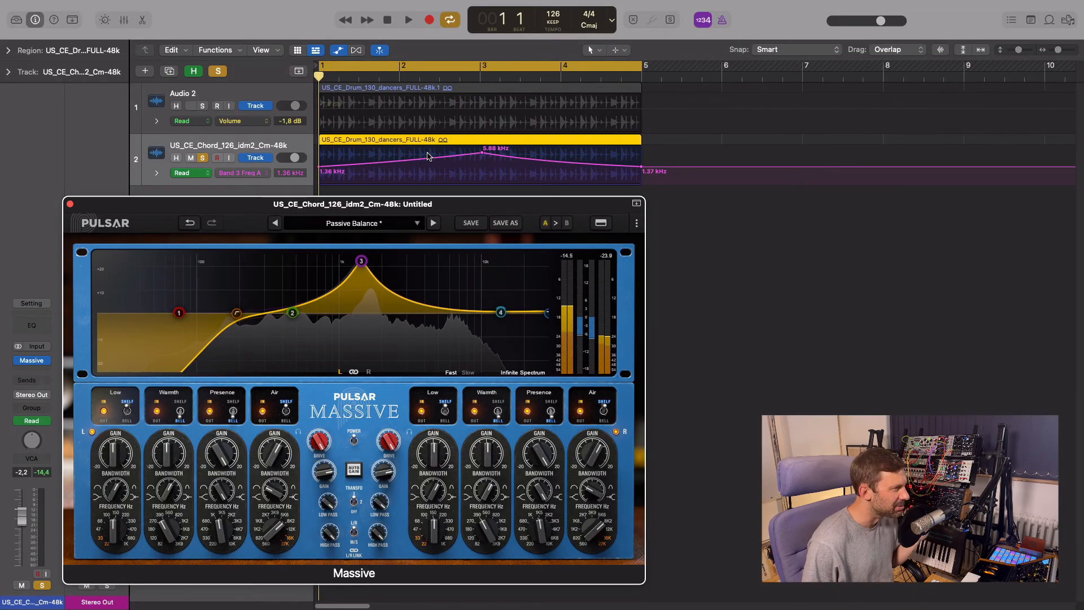
{"action": "key", "text": "space"}
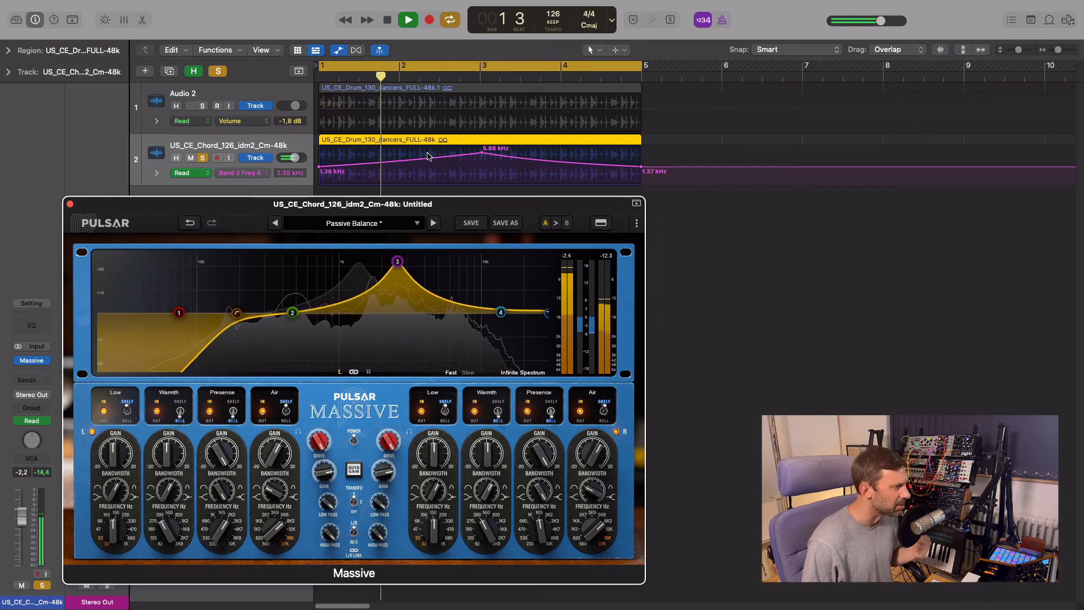
{"action": "key", "text": "space"}
Show the mixer, play both drum tracks from the start and toggle the processed copy's mute to compare
{"action": "key", "text": "x"}
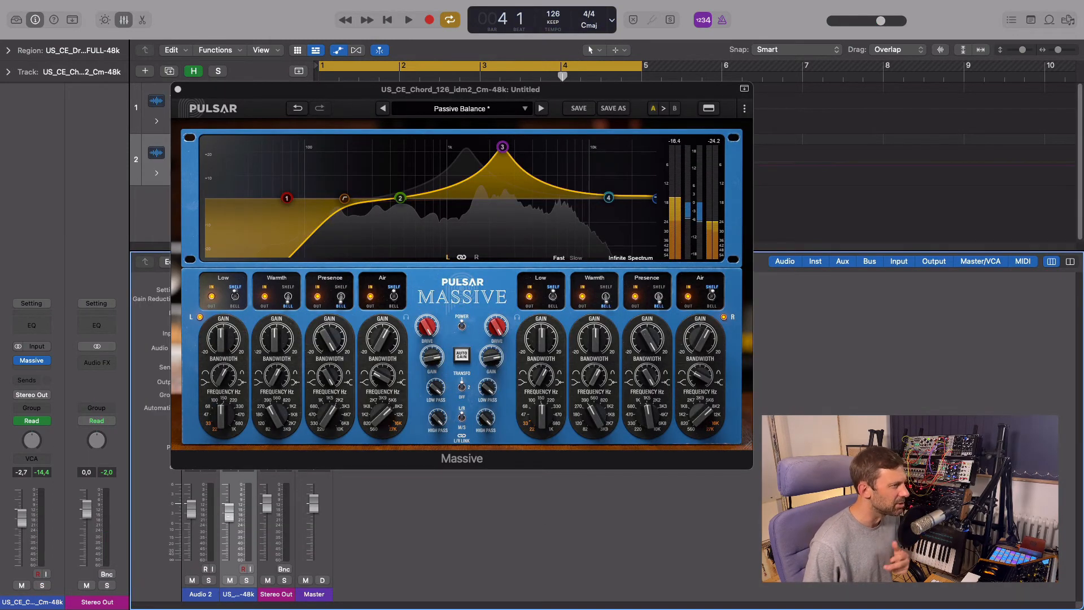
{"action": "key", "text": "Return"}
{"action": "key", "text": "space"}
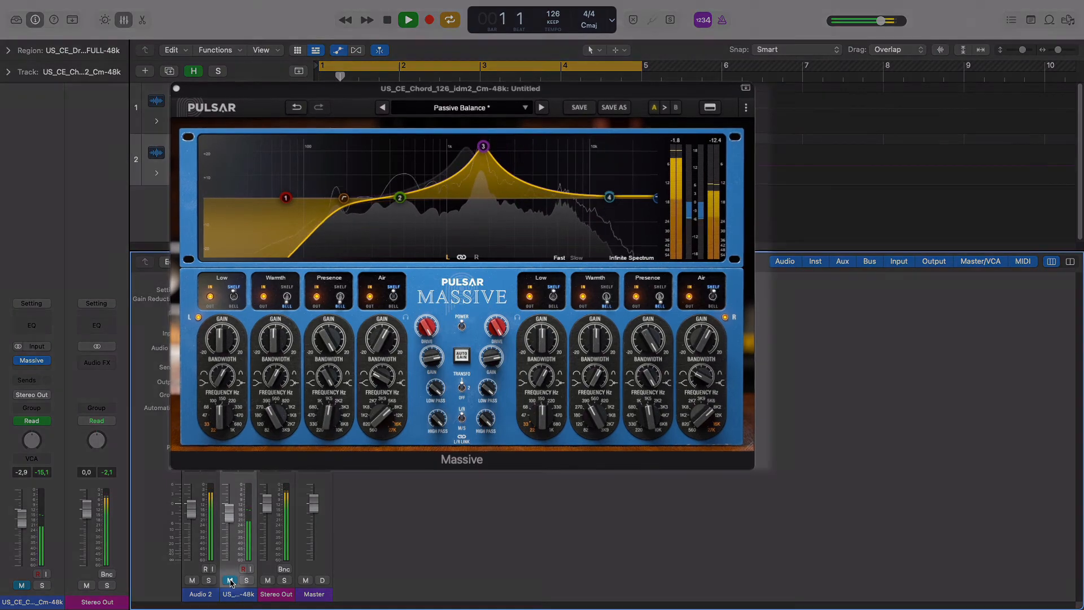
{"action": "left_click", "coordinate": [230, 581]}
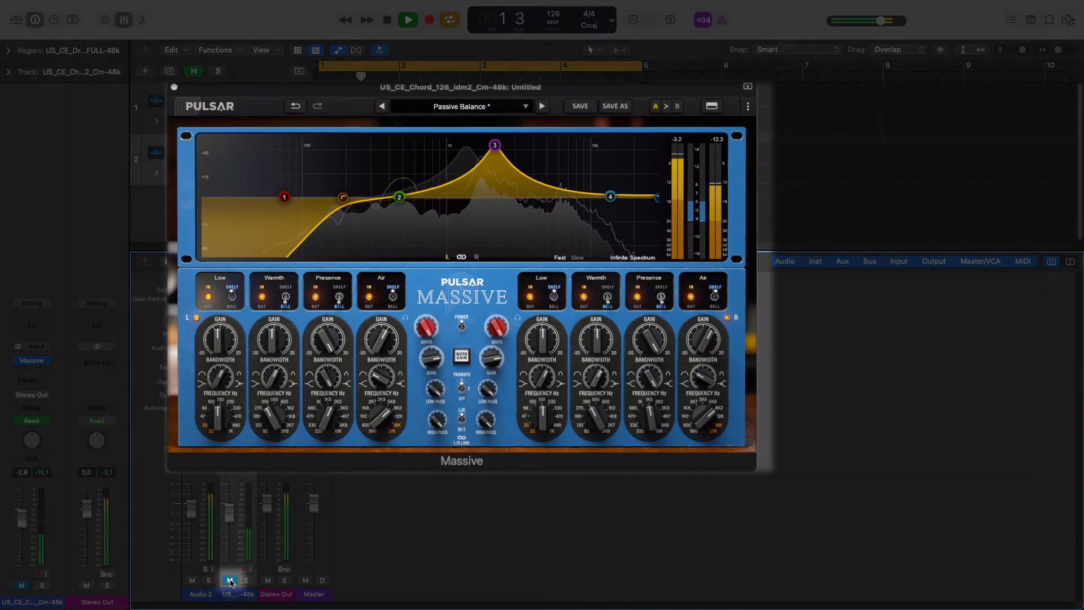